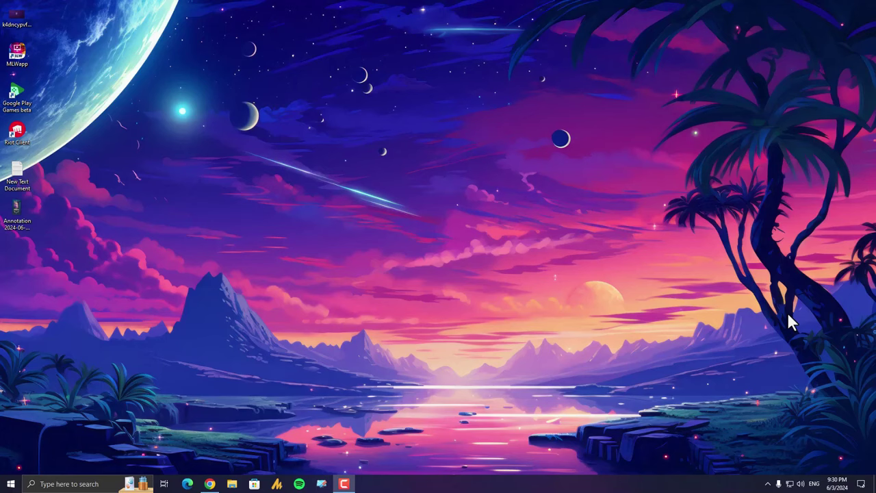
# Open Task Manager and move its window up and to the right.
pyautogui.hotkey('ctrl', 'shift', 'Escape')
pyautogui.rightClick(578, 486)
pyautogui.click(620, 443)
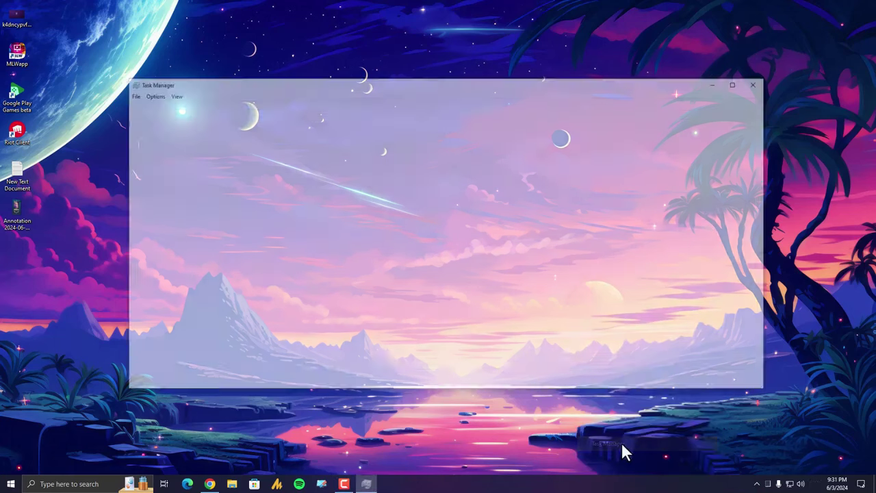
pyautogui.moveTo(557, 90); pyautogui.dragTo(597, 40)
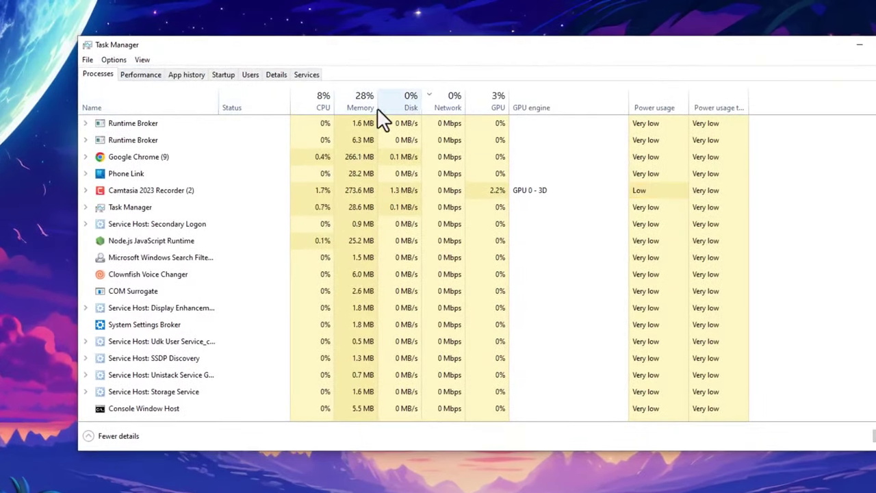
# Sort processes by memory use, inspect the Camtasia 2023 Recorder entry, then close Task Manager.
pyautogui.click(356, 103)
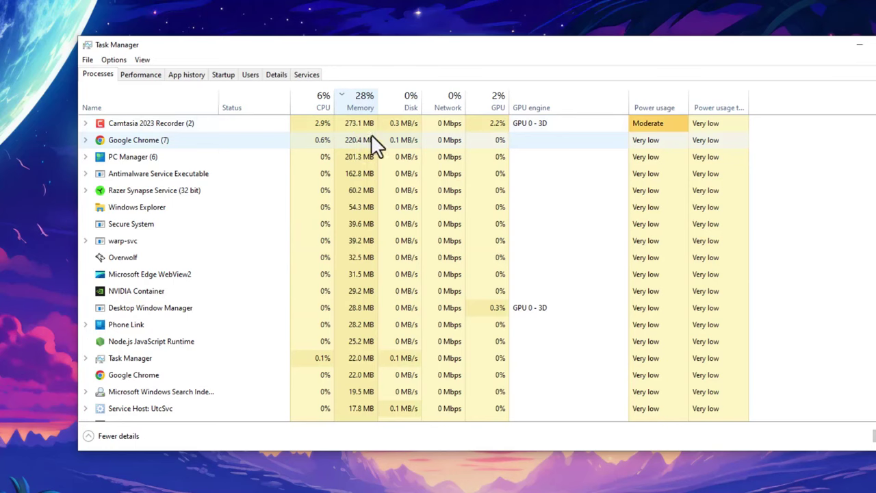
pyautogui.click(359, 160)
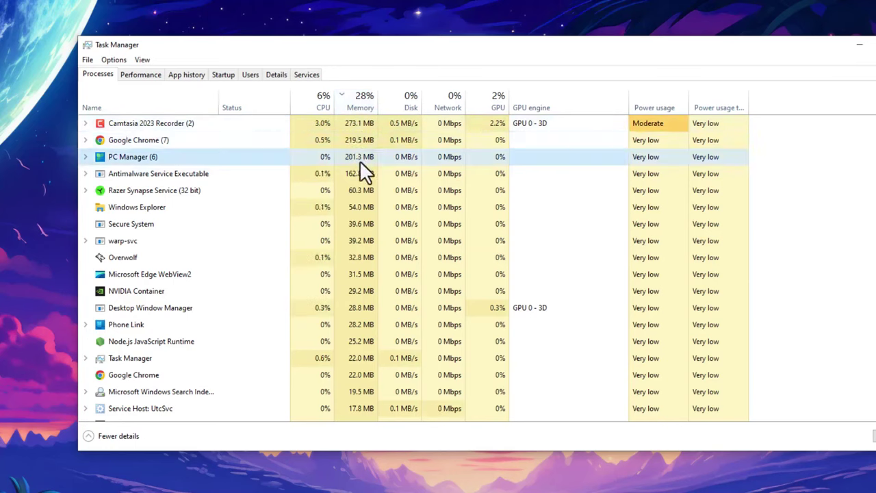
pyautogui.click(359, 126)
pyautogui.click(360, 142)
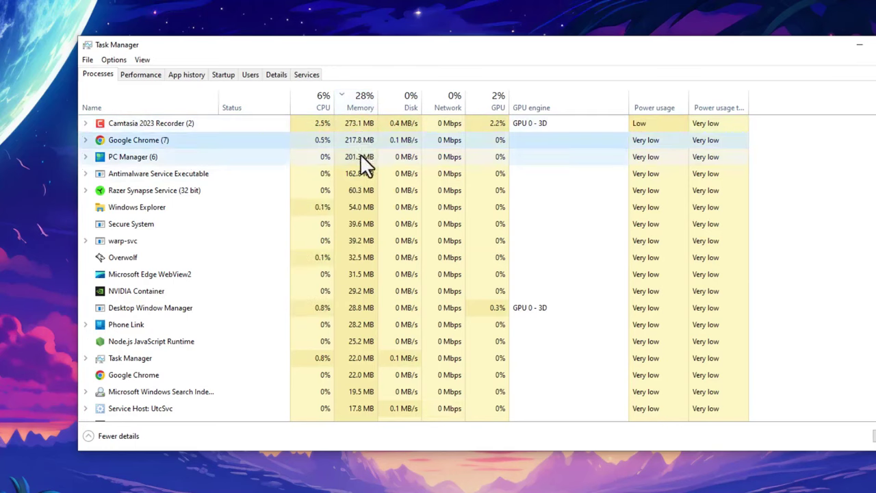
pyautogui.click(358, 127)
pyautogui.rightClick(359, 127)
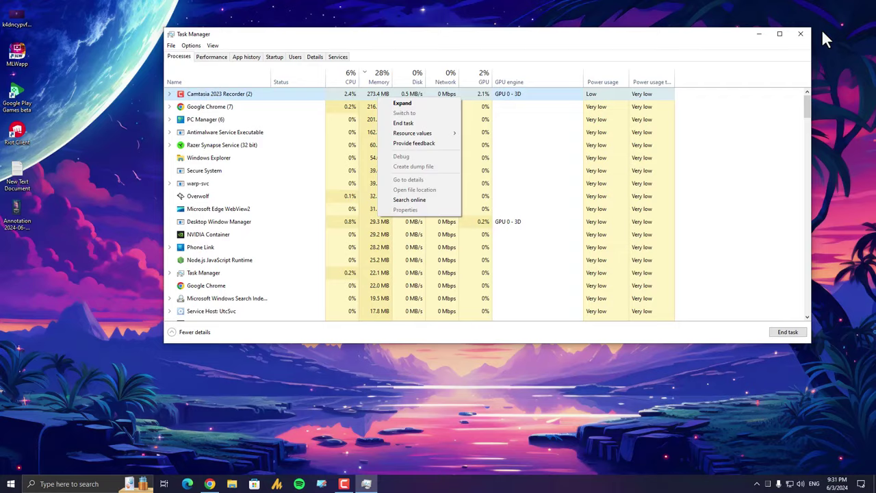
pyautogui.click(800, 34)
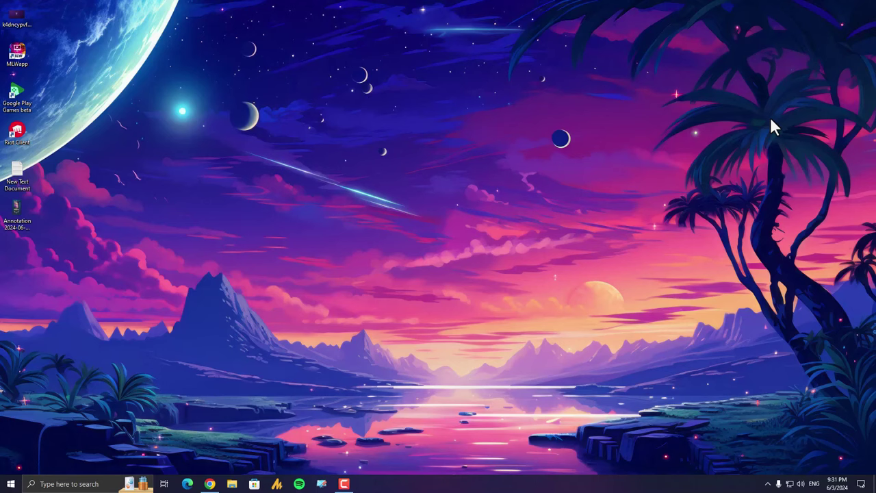
# Search Google Chrome for 'what camtasia does!' and close the browser.
pyautogui.click(210, 484)
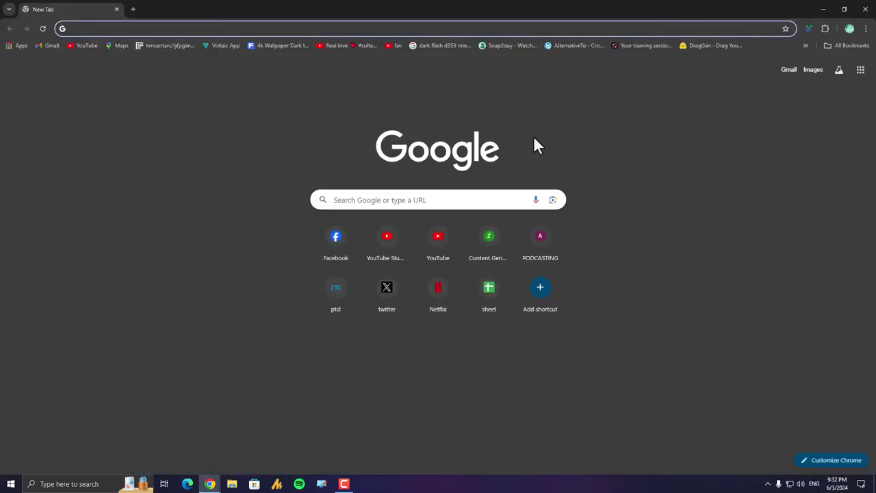
pyautogui.write('camtasia')
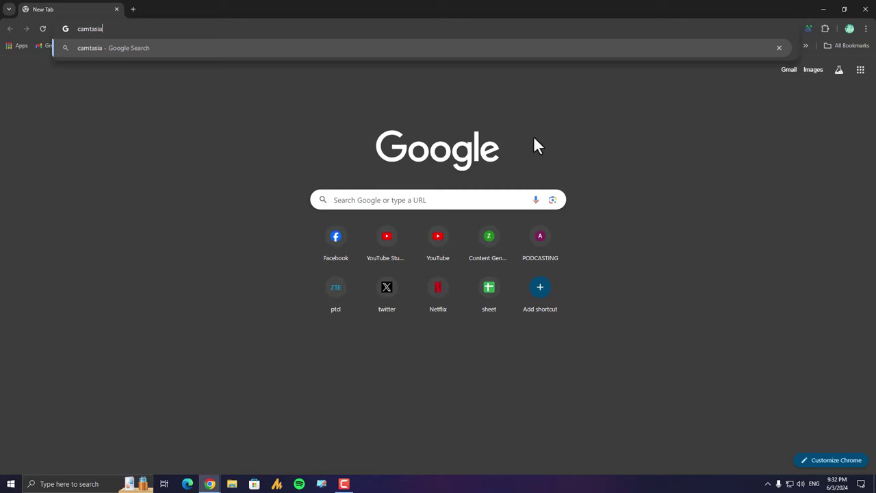
pyautogui.hotkey('ctrl', 'a')
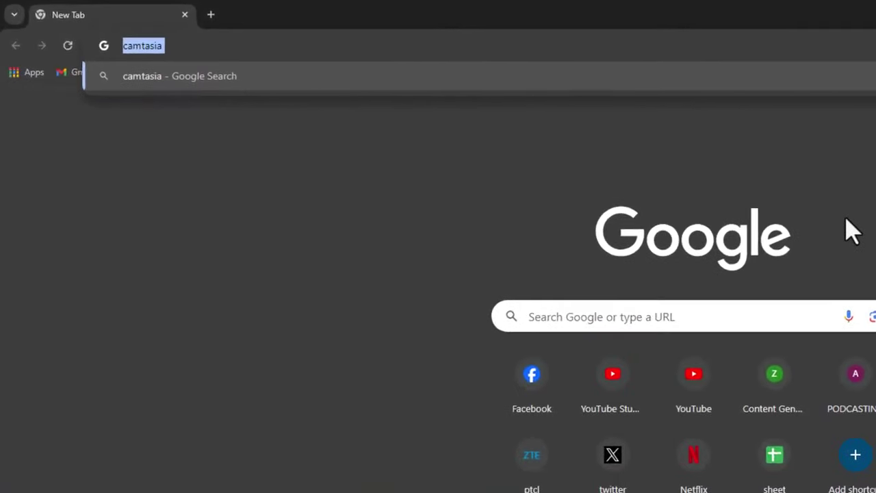
pyautogui.write('what camtasia ')
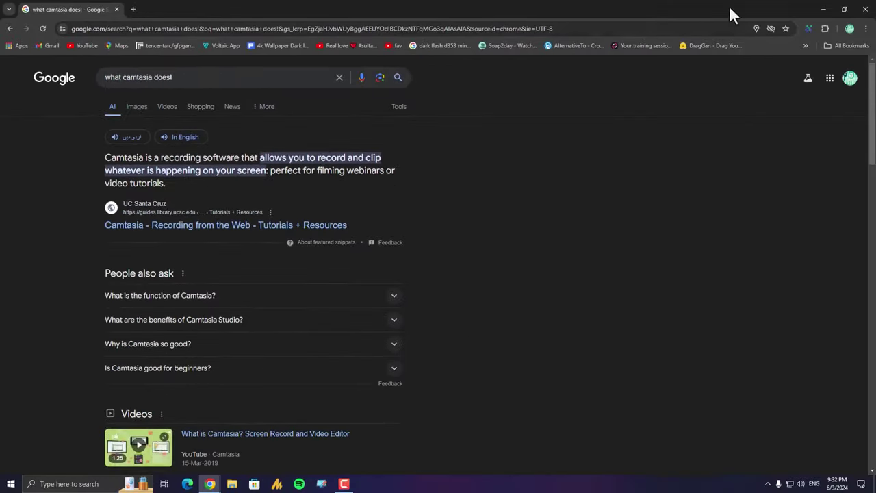
pyautogui.click(864, 10)
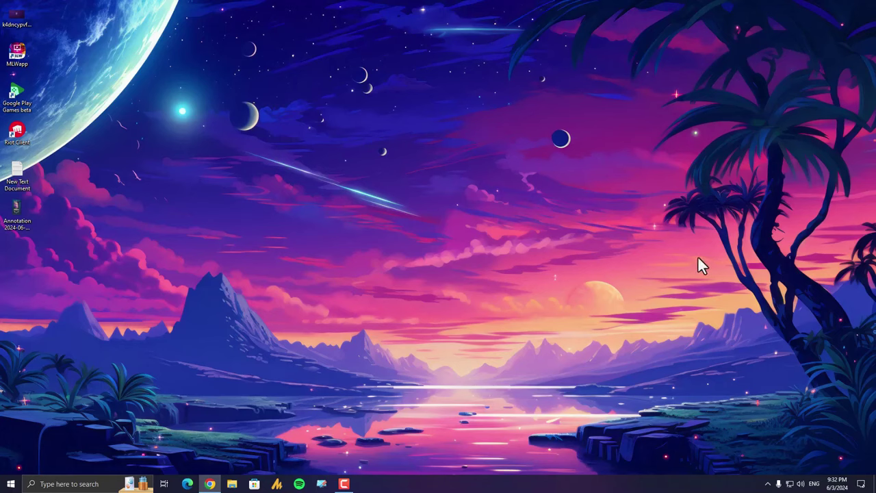
# Reopen Task Manager on the Startup tab, sorted by status with enabled apps first.
pyautogui.rightClick(558, 487)
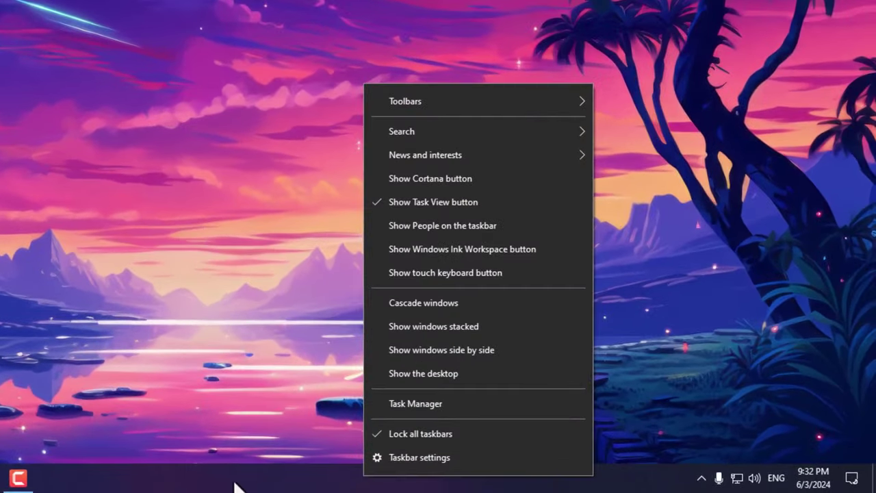
pyautogui.rightClick(202, 482)
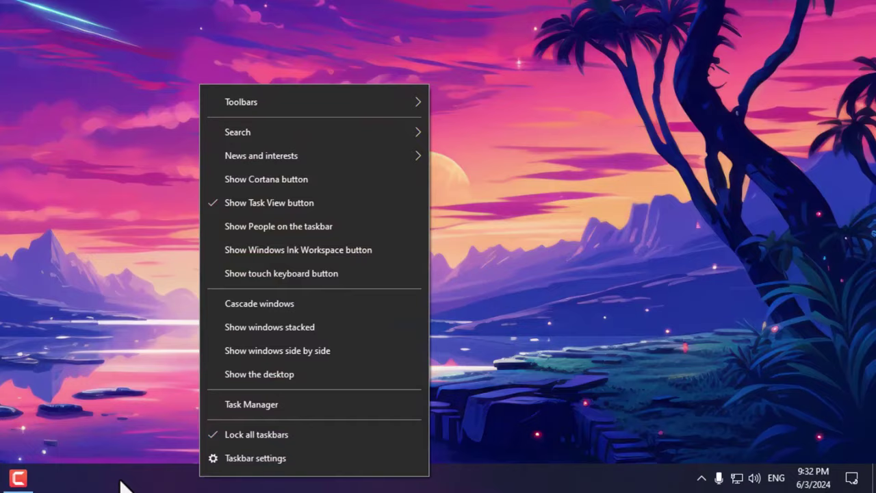
pyautogui.click(271, 409)
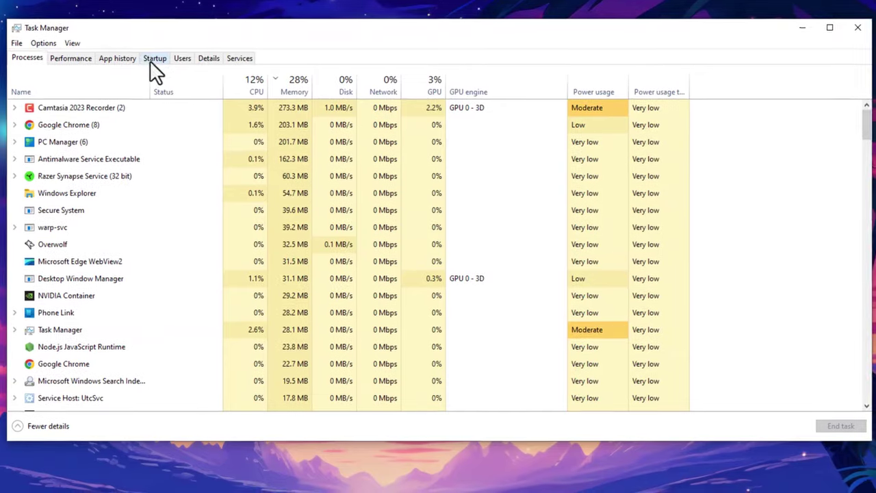
pyautogui.click(210, 70)
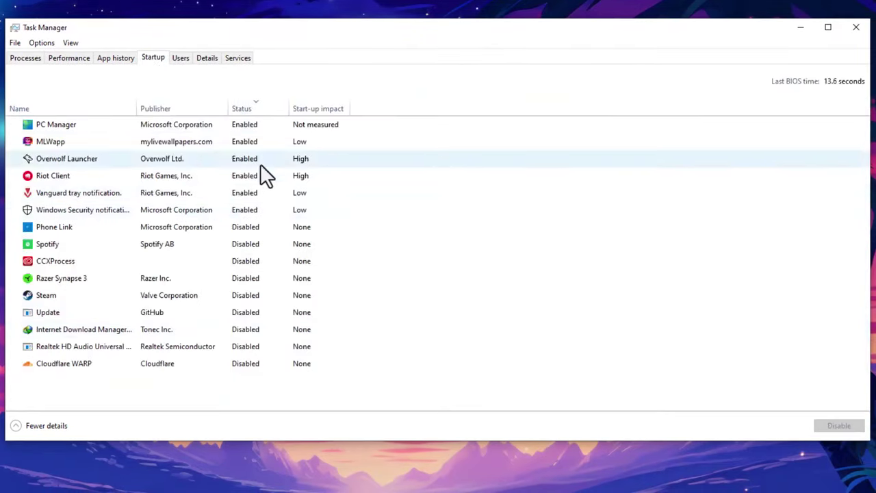
pyautogui.click(253, 106)
pyautogui.click(255, 106)
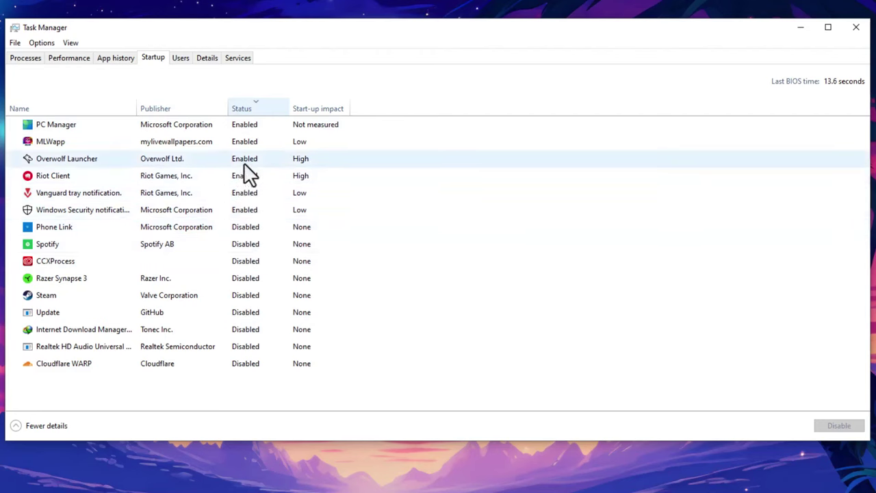
# Disable Riot Client, Overwolf Launcher and MLWapp at startup, then close Task Manager.
pyautogui.rightClick(260, 176)
pyautogui.click(268, 198)
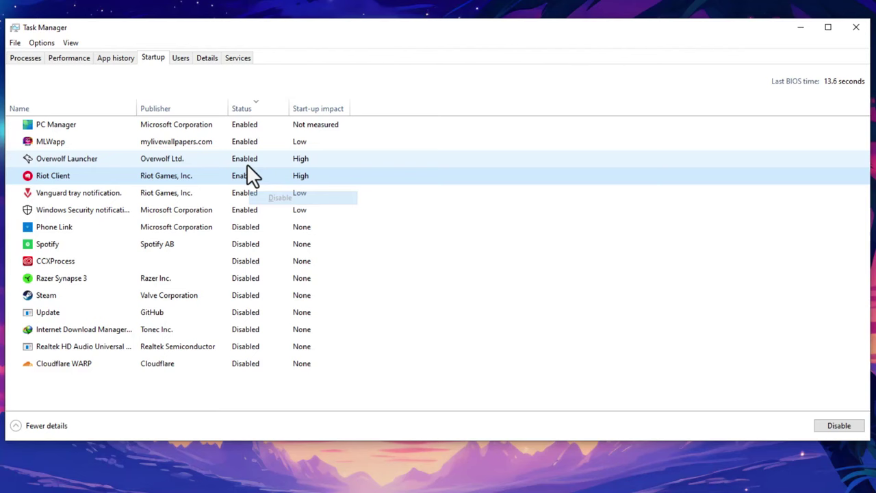
pyautogui.rightClick(258, 162)
pyautogui.click(267, 181)
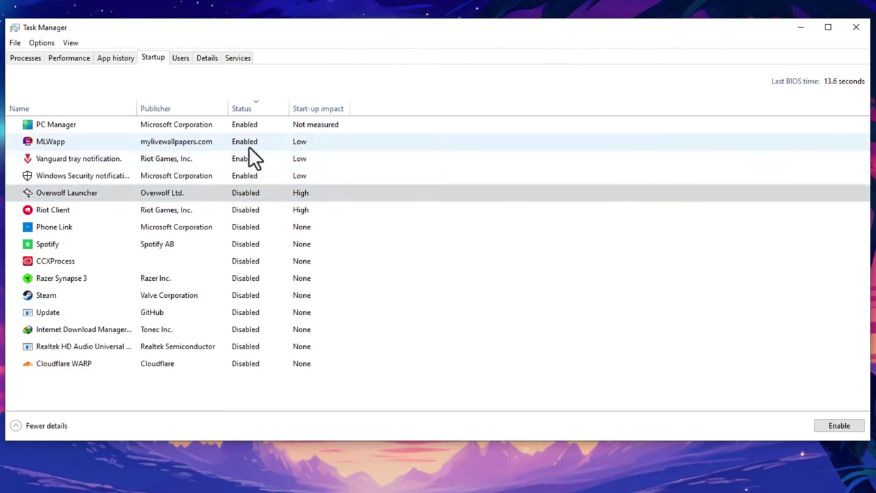
pyautogui.rightClick(248, 146)
pyautogui.click(274, 157)
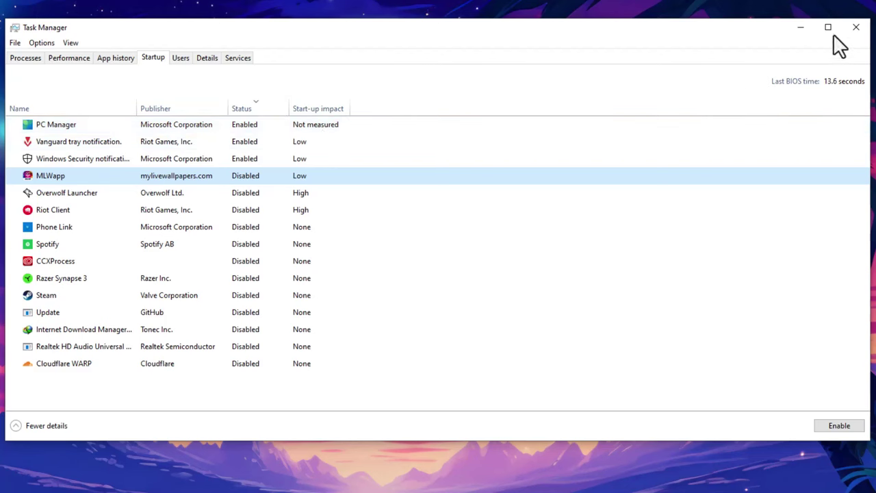
pyautogui.click(856, 27)
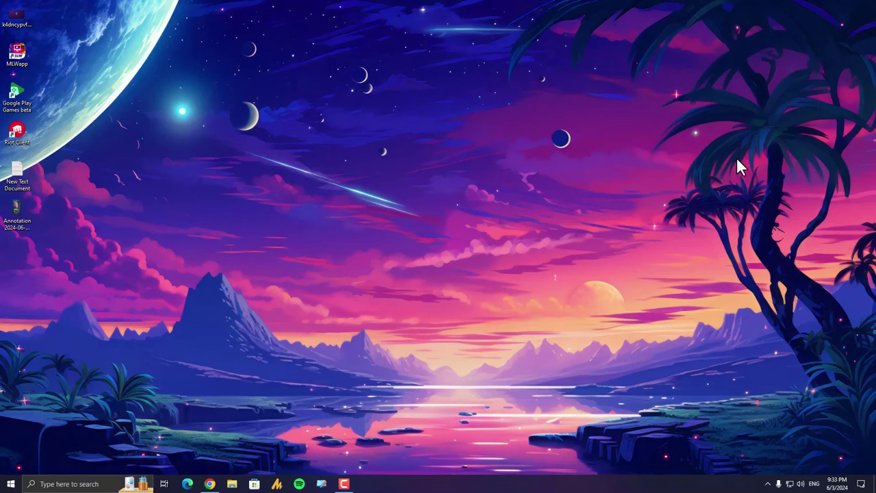
# Launch Microsoft Edge from the taskbar and maximize its window.
pyautogui.rightClick(493, 484)
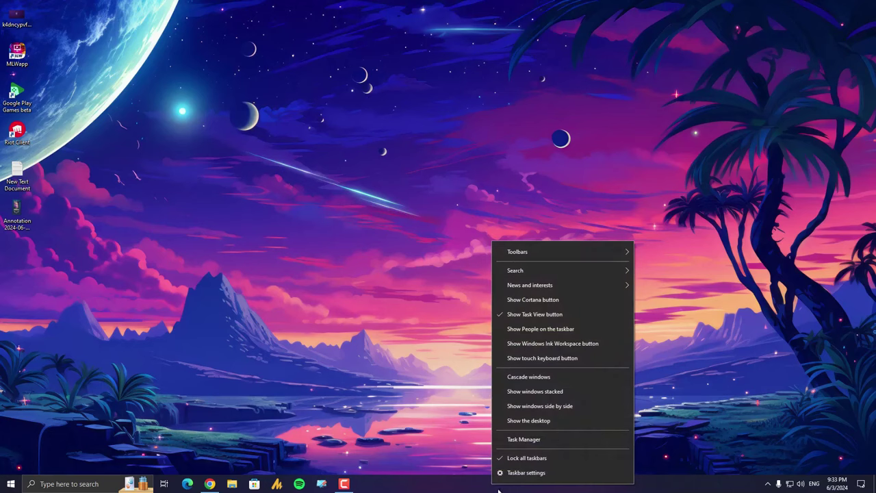
pyautogui.click(499, 489)
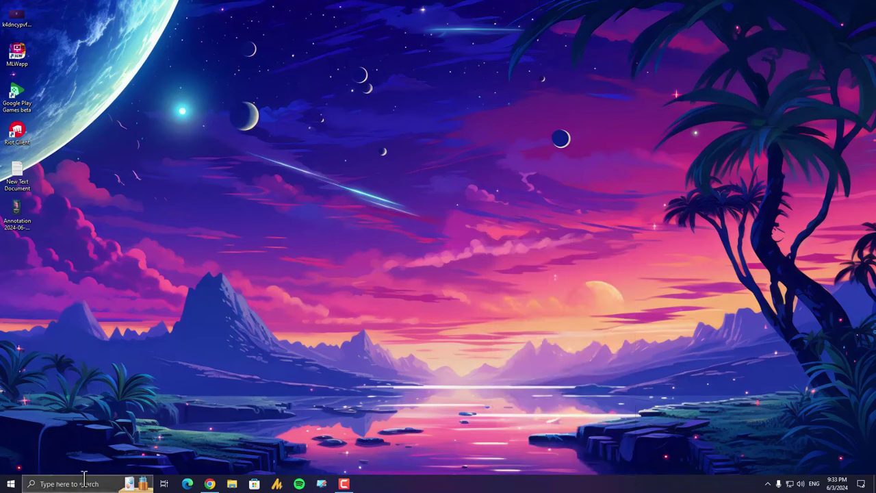
pyautogui.click(188, 484)
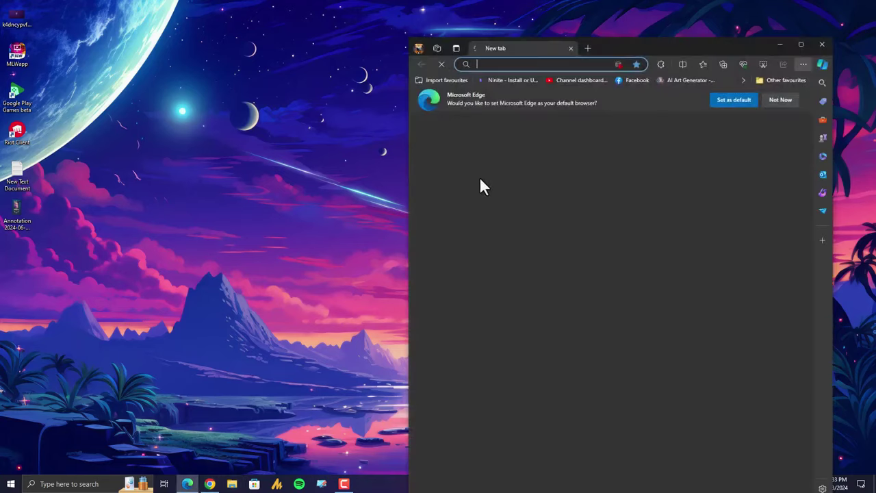
pyautogui.doubleClick(641, 47)
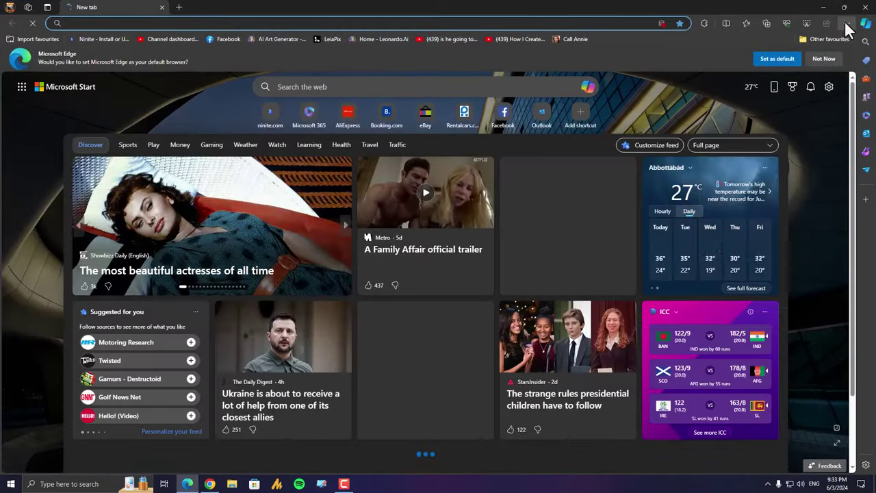
# Go to Edge's System and performance settings and review the startup boost and background options.
pyautogui.click(846, 23)
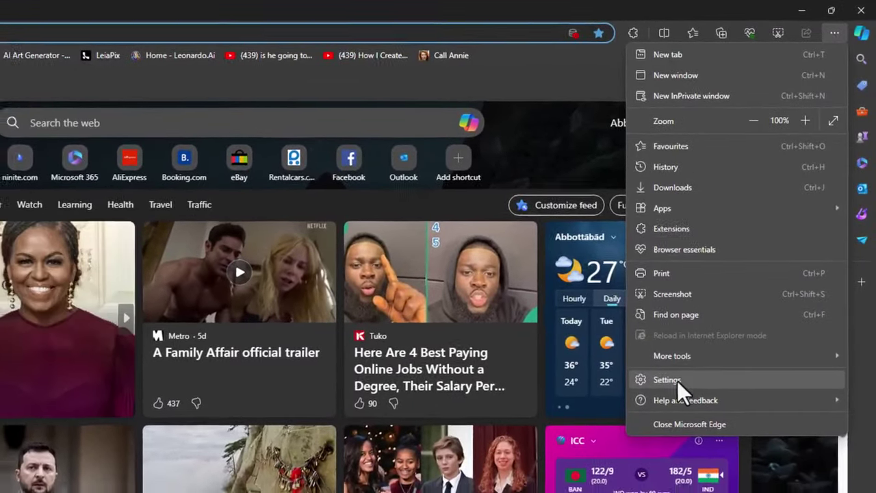
pyautogui.click(673, 387)
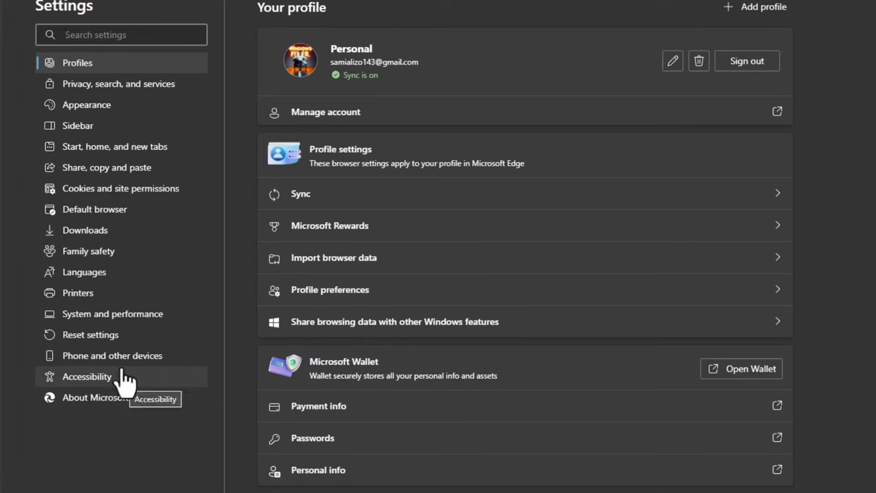
pyautogui.click(132, 316)
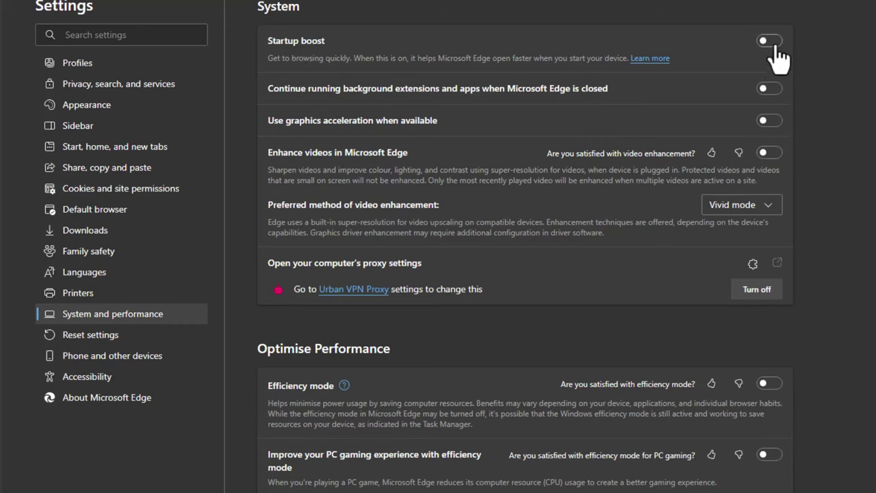
pyautogui.scroll(-4, 756, 343)
pyautogui.scroll(-2, 754, 363)
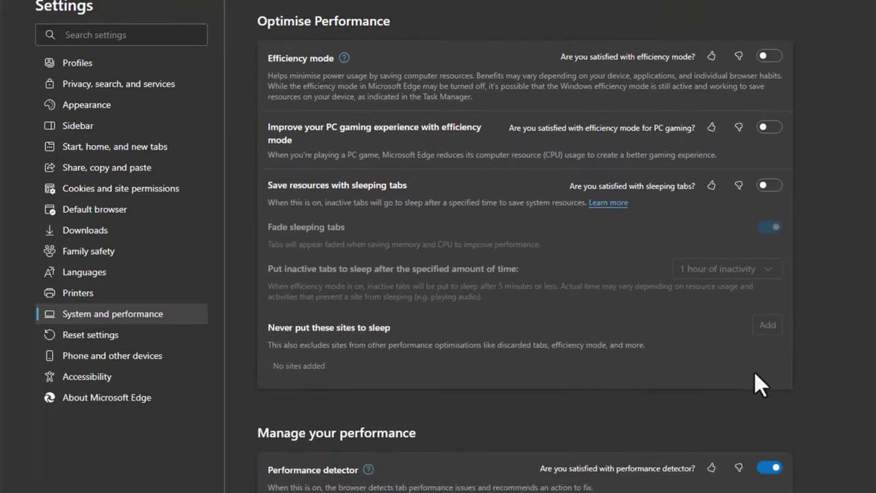
pyautogui.scroll(1, 717, 374)
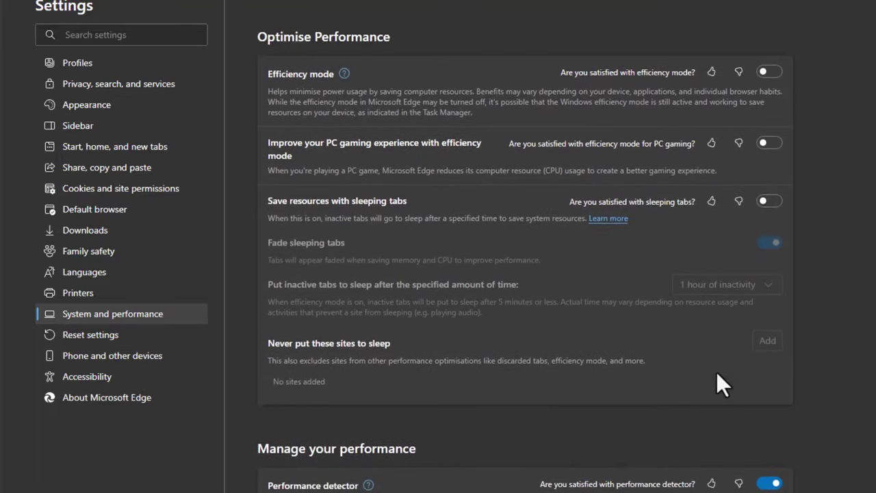
pyautogui.scroll(5, 669, 431)
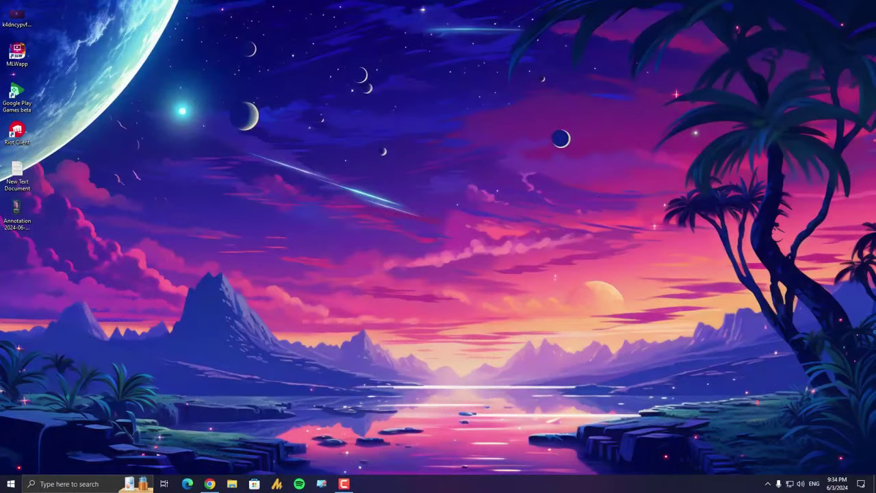
pyautogui.rightClick(532, 482)
pyautogui.click(566, 449)
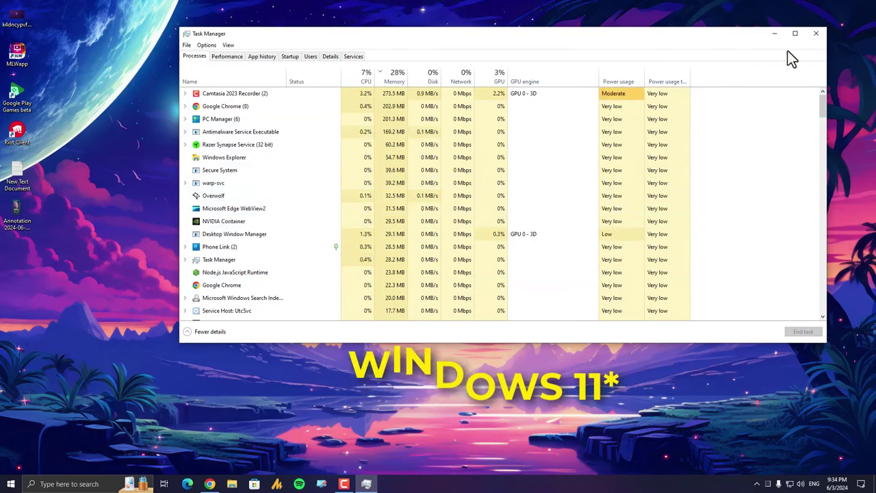
pyautogui.click(814, 33)
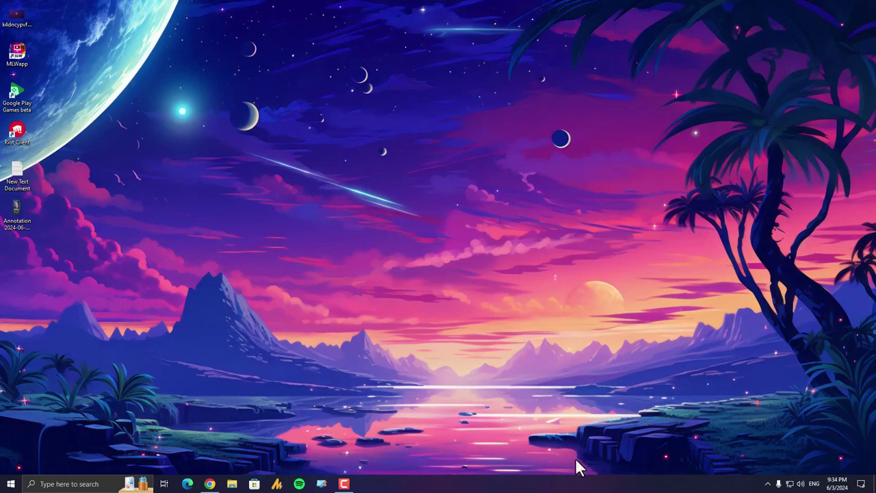
pyautogui.rightClick(618, 481)
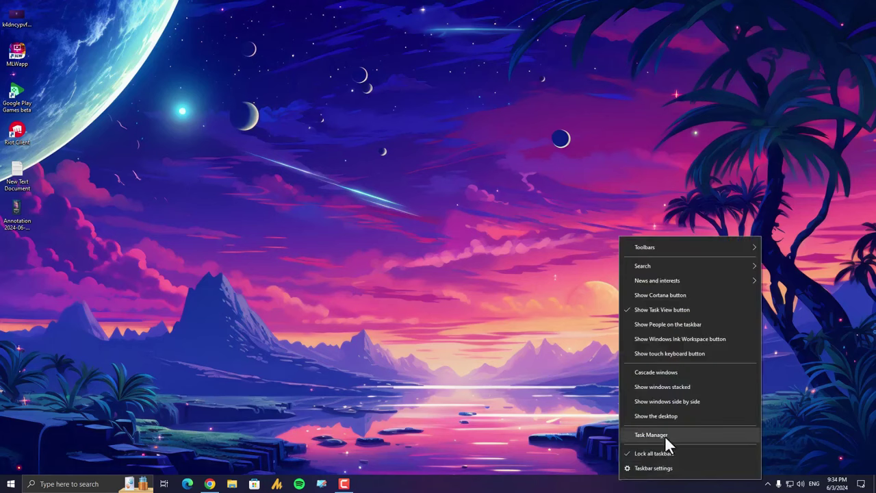
pyautogui.click(465, 267)
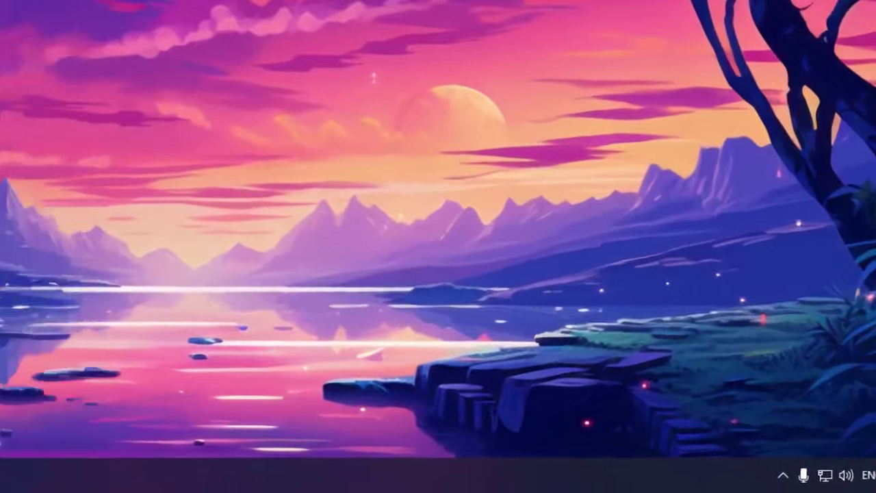
# Launch the Services console from Start search and select SysMain in the services list.
pyautogui.press('super')
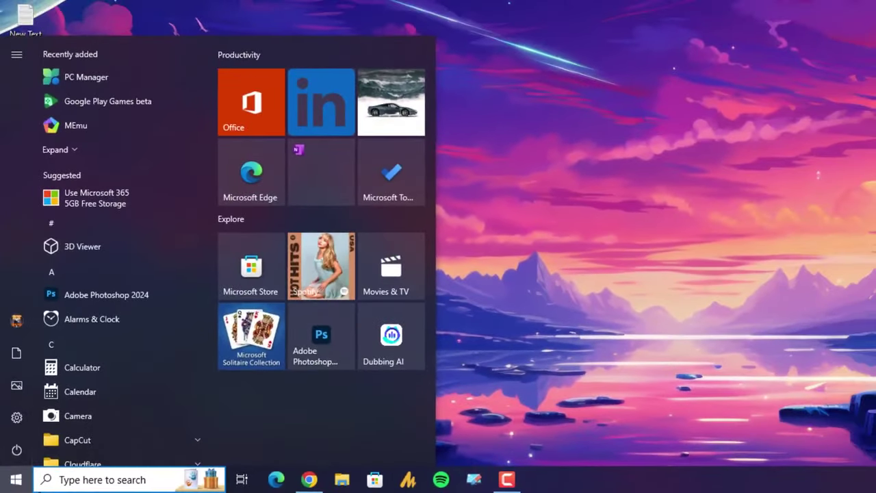
pyautogui.write('services')
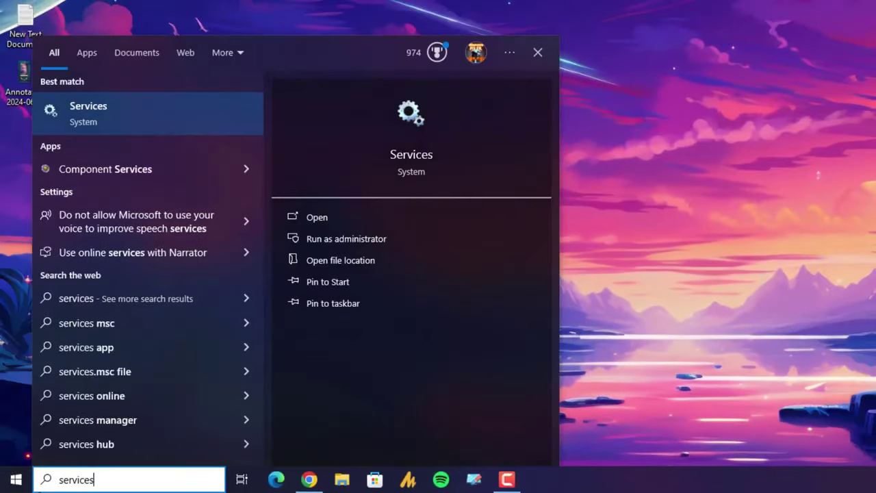
pyautogui.press('Return')
pyautogui.click(193, 296)
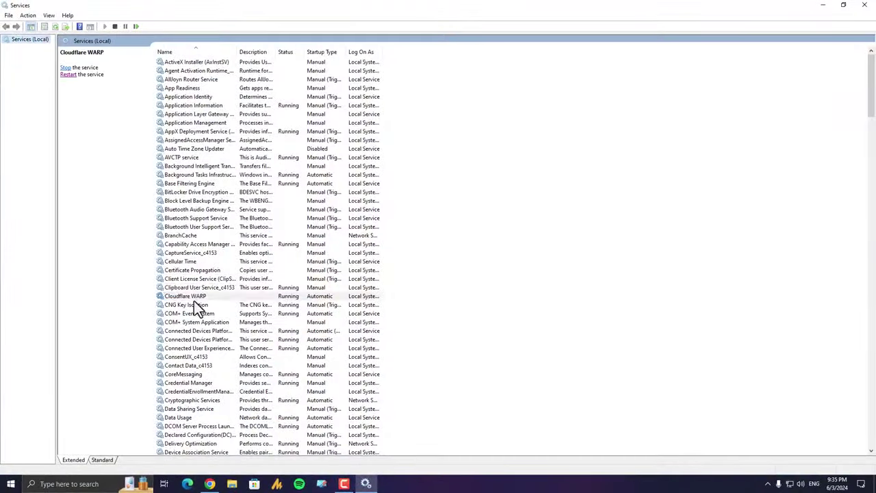
pyautogui.press('s')
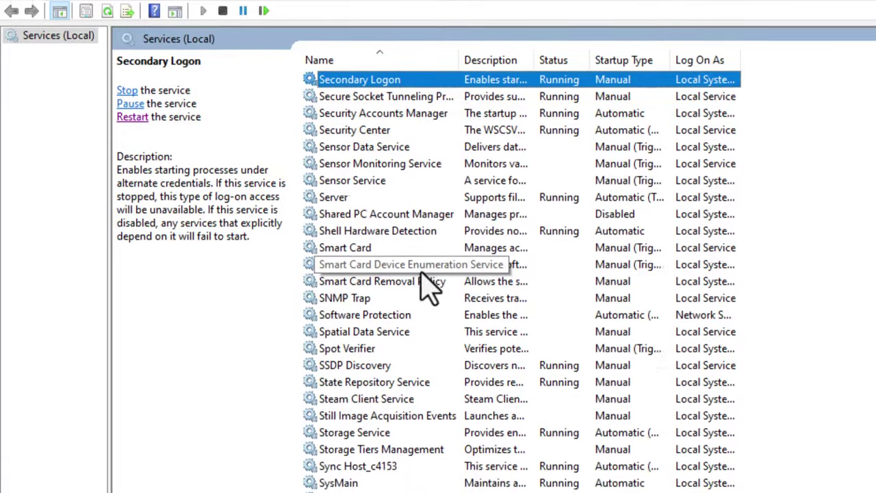
pyautogui.press('s')
pyautogui.press('s')
pyautogui.press('s')
pyautogui.press('s')
pyautogui.press('s')
pyautogui.press('s')
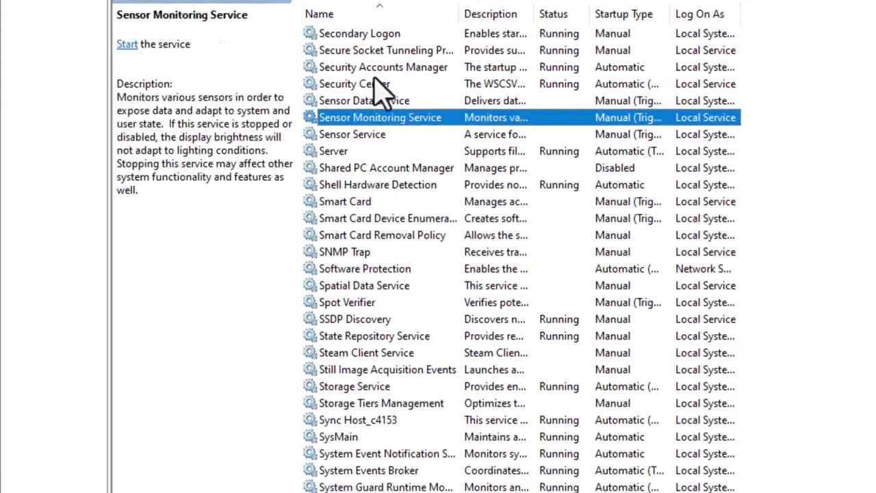
pyautogui.press('s')
pyautogui.press('s')
pyautogui.press('s')
pyautogui.press('s')
pyautogui.press('s')
pyautogui.press('s')
pyautogui.press('s')
pyautogui.press('s')
pyautogui.press('s')
pyautogui.press('s')
pyautogui.press('s')
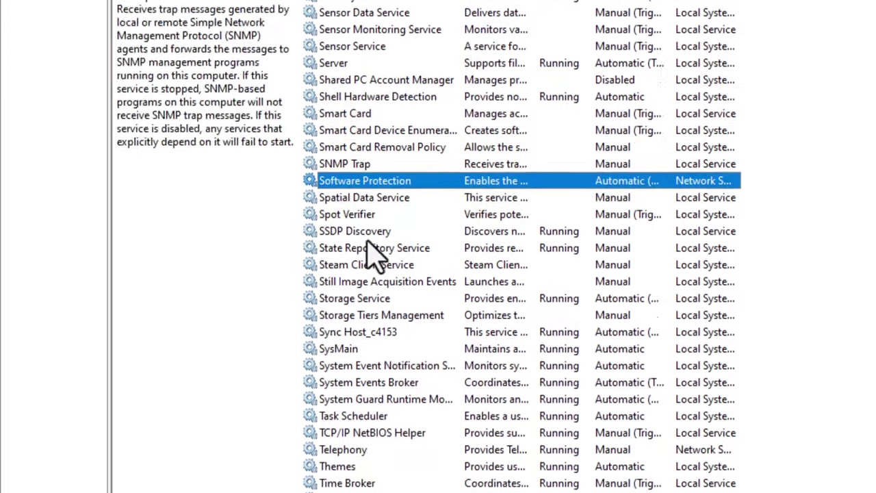
pyautogui.click(345, 342)
# Set SysMain's startup type to Disabled, stop the service, and apply the change.
pyautogui.rightClick(345, 343)
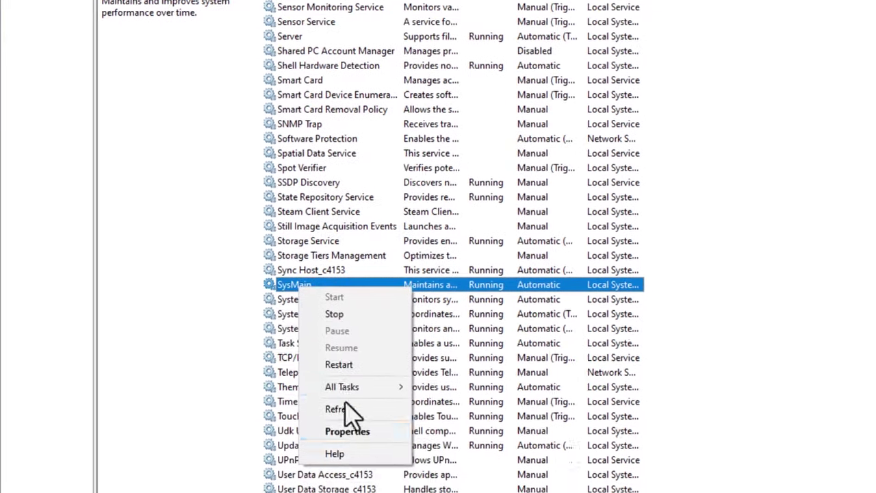
pyautogui.click(347, 431)
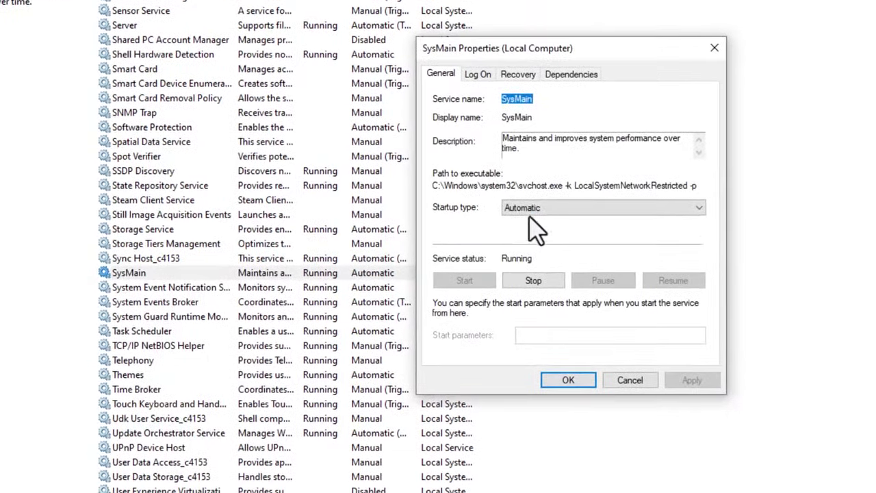
pyautogui.click(714, 220)
pyautogui.click(535, 251)
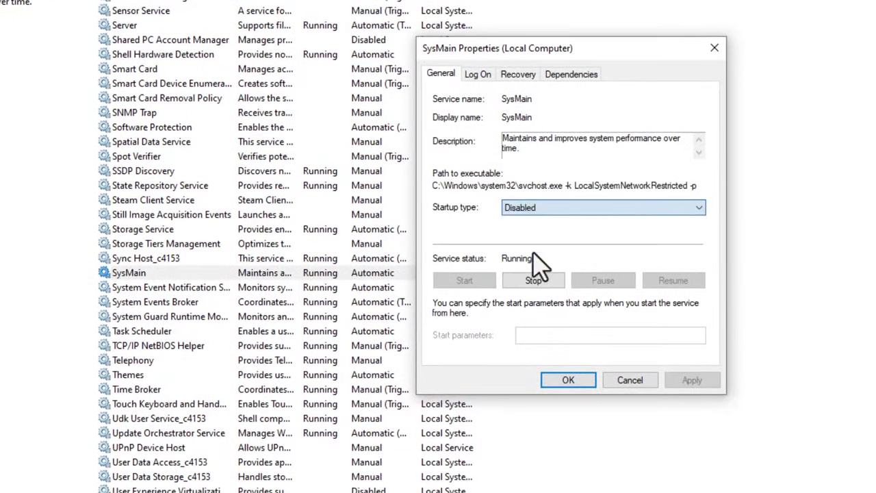
pyautogui.click(537, 281)
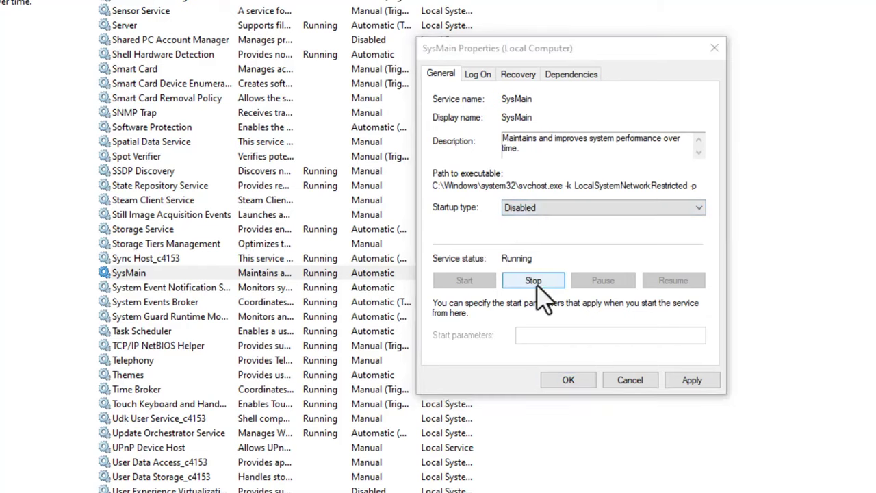
pyautogui.click(690, 381)
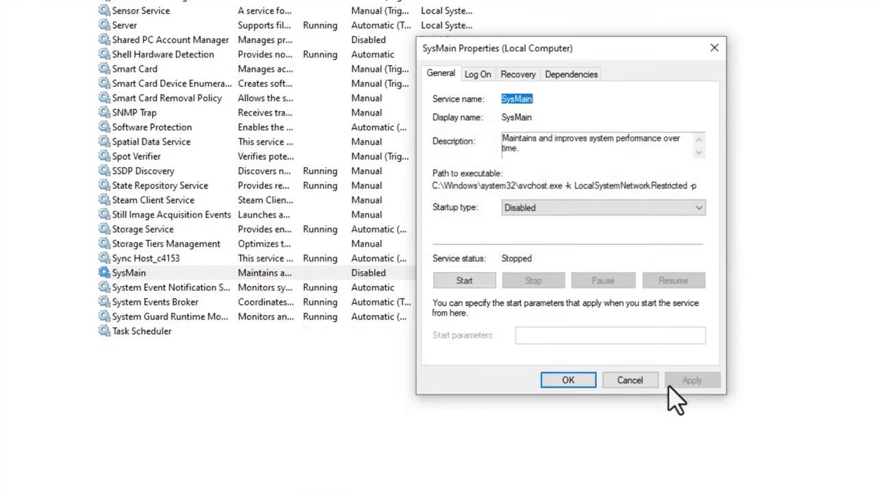
pyautogui.click(586, 385)
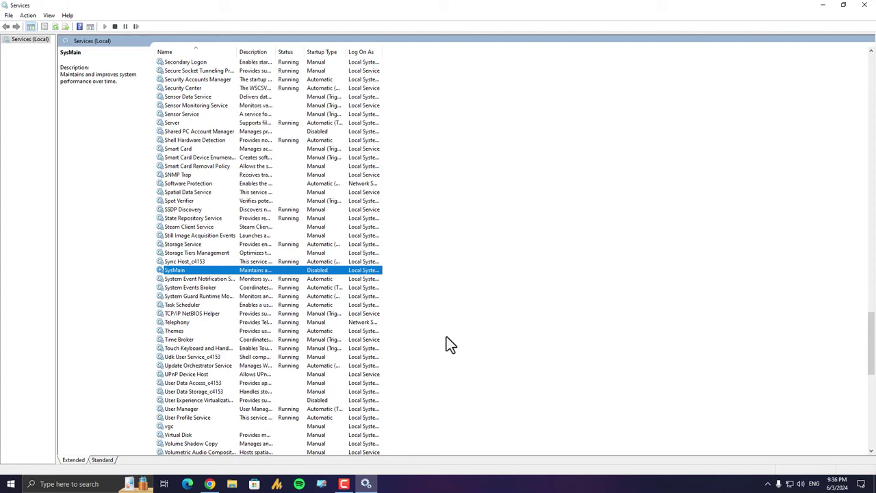
pyautogui.click(229, 306)
pyautogui.click(211, 253)
pyautogui.press('s')
pyautogui.press('s')
pyautogui.press('s')
pyautogui.press('s')
pyautogui.press('s')
pyautogui.press('s')
pyautogui.press('s')
pyautogui.press('s')
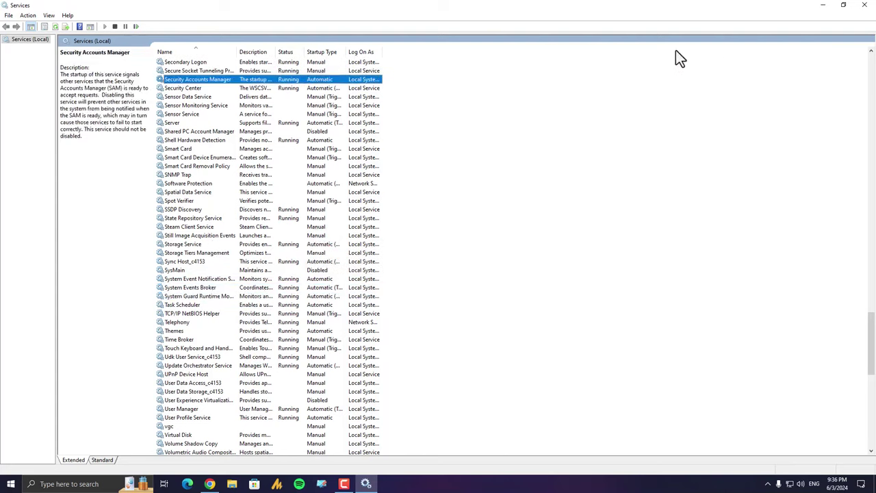
pyautogui.click(863, 6)
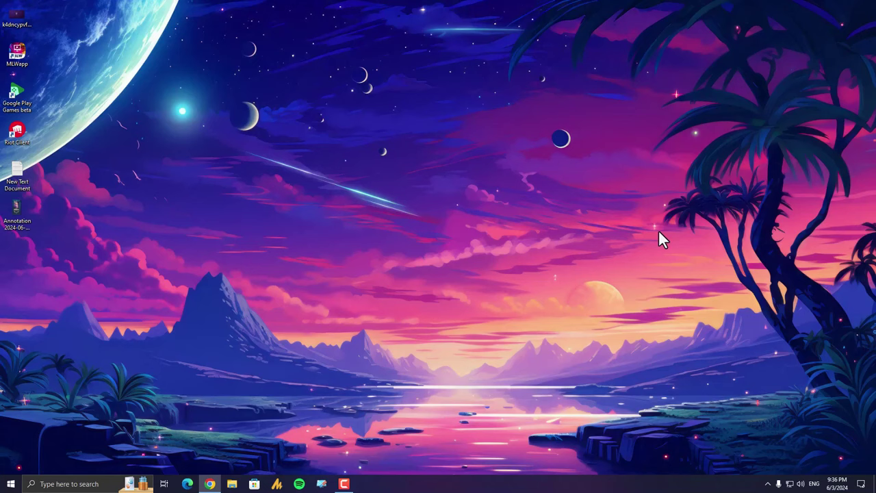